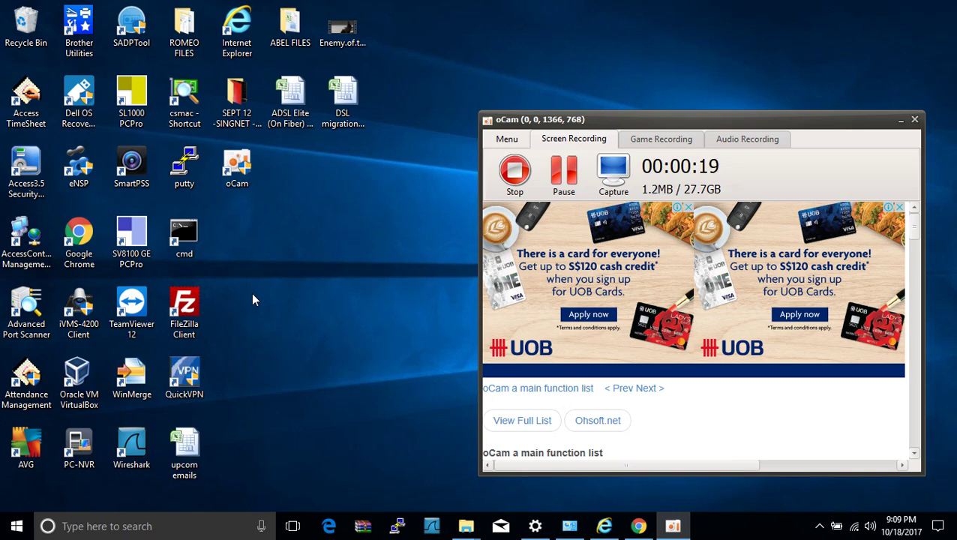
Select the eNSP shortcut on the Windows desktop
click(84, 178)
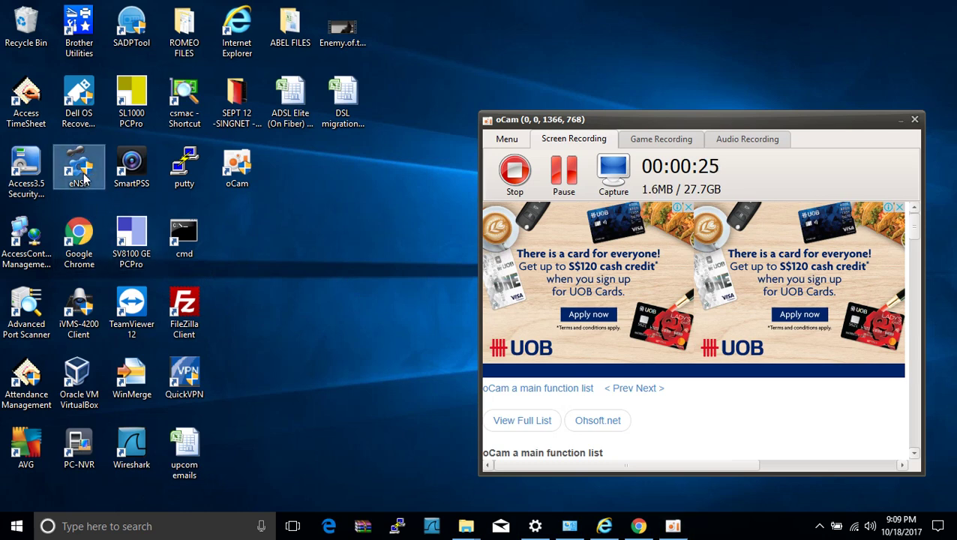
Launch eNSP and maximize its window to show the full start page
double_click(84, 178)
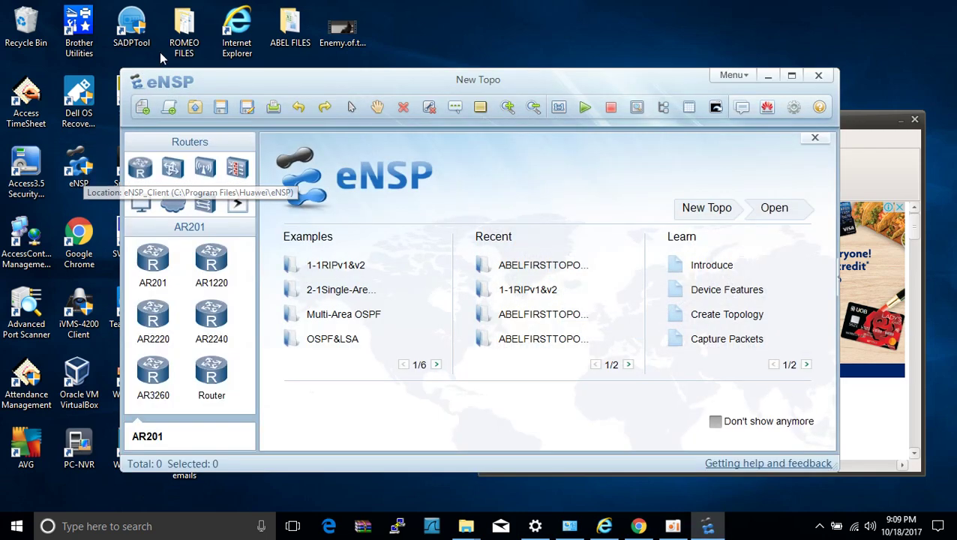
click(791, 74)
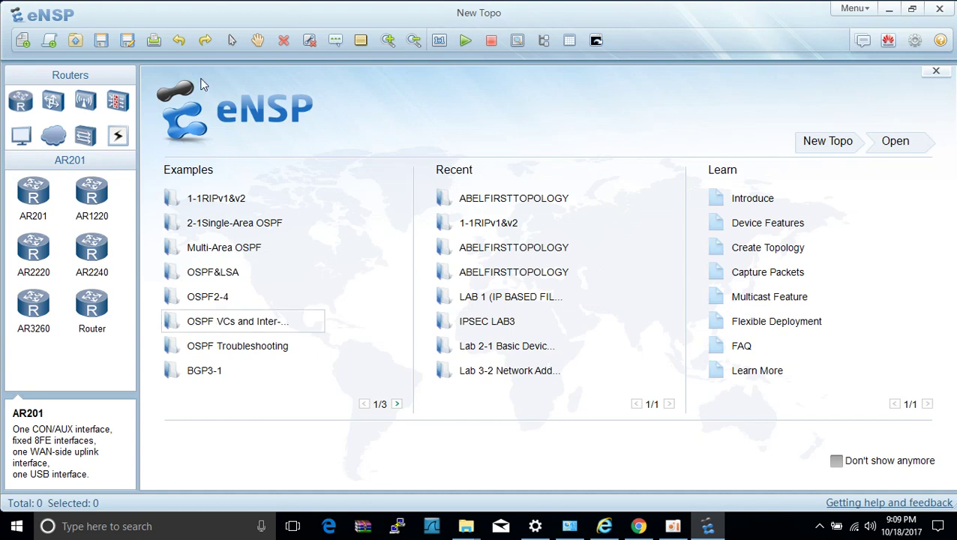
Create a new topology with switch LSW1 at the top, PC1 lower left and PC2 lower right
click(23, 44)
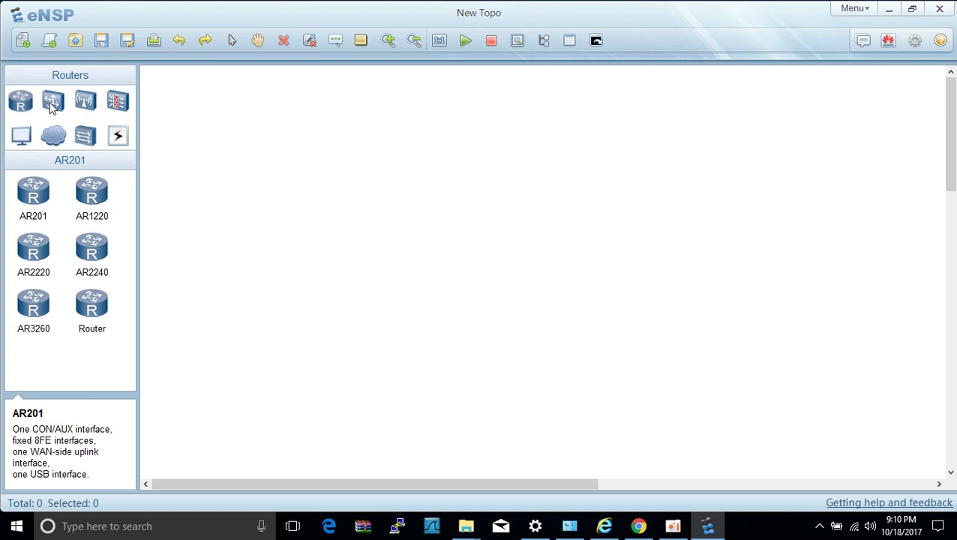
drag(53, 106, 508, 135)
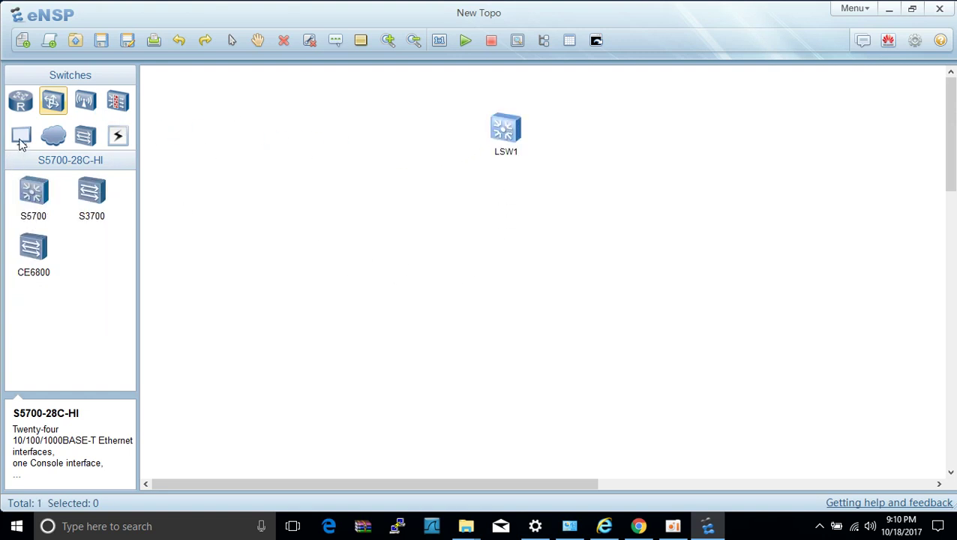
click(22, 142)
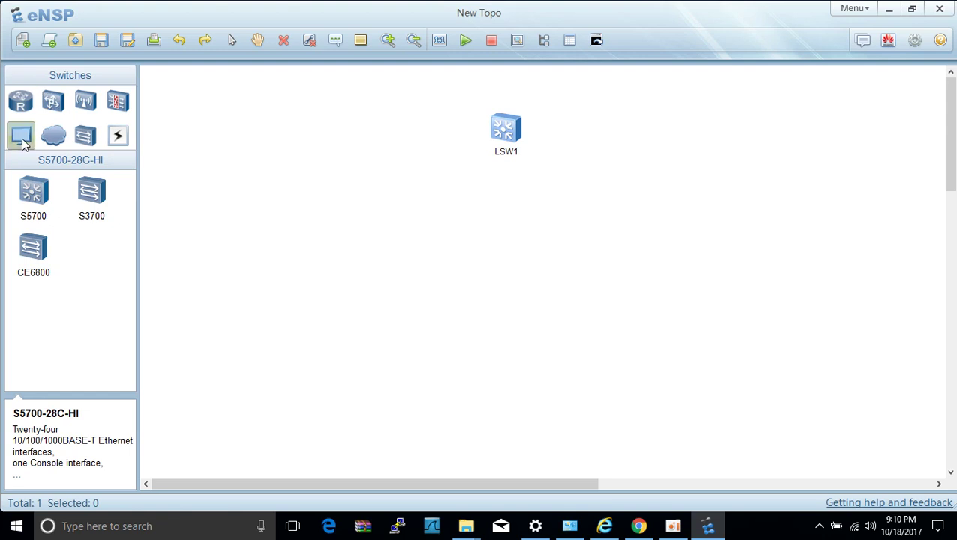
drag(22, 142, 330, 282)
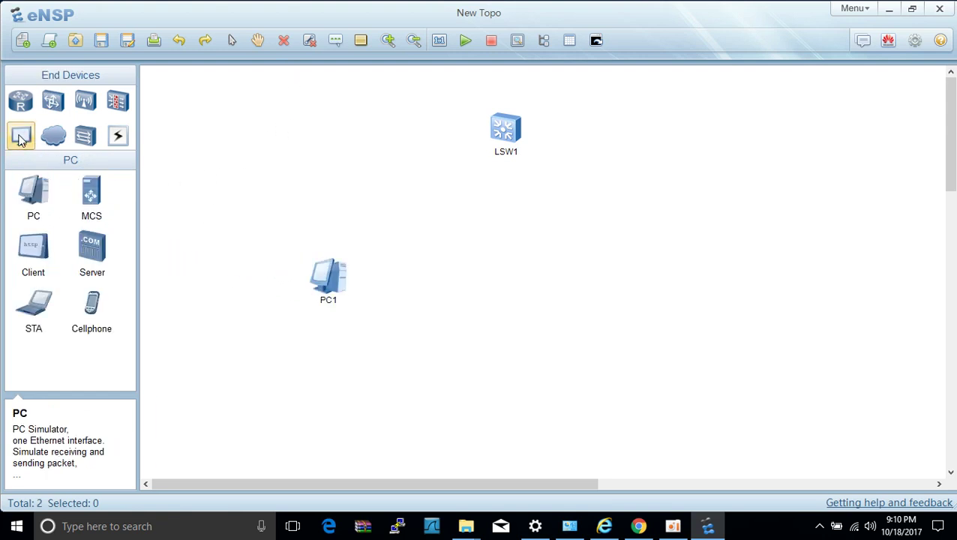
drag(21, 141, 693, 298)
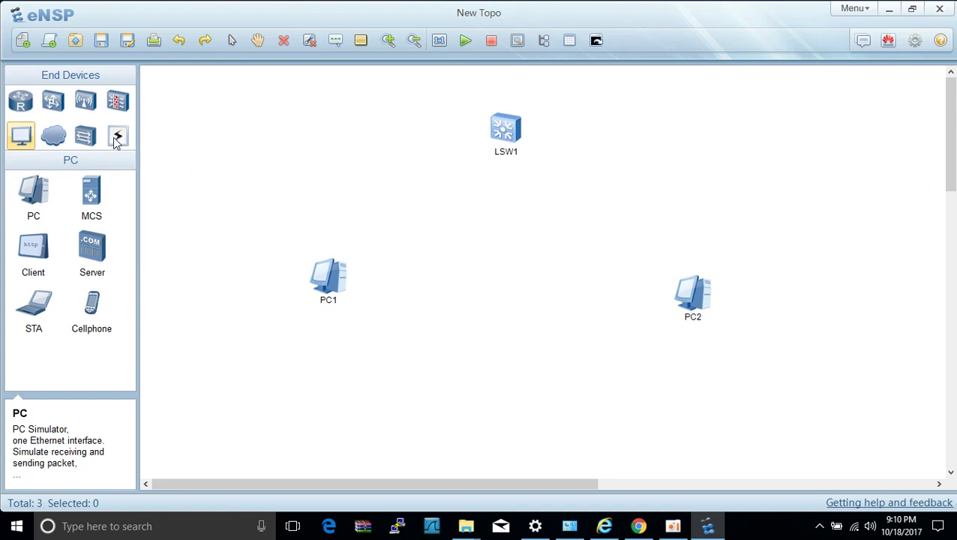
Connect LSW1 to PC1 and to PC2 using Auto cables
click(117, 139)
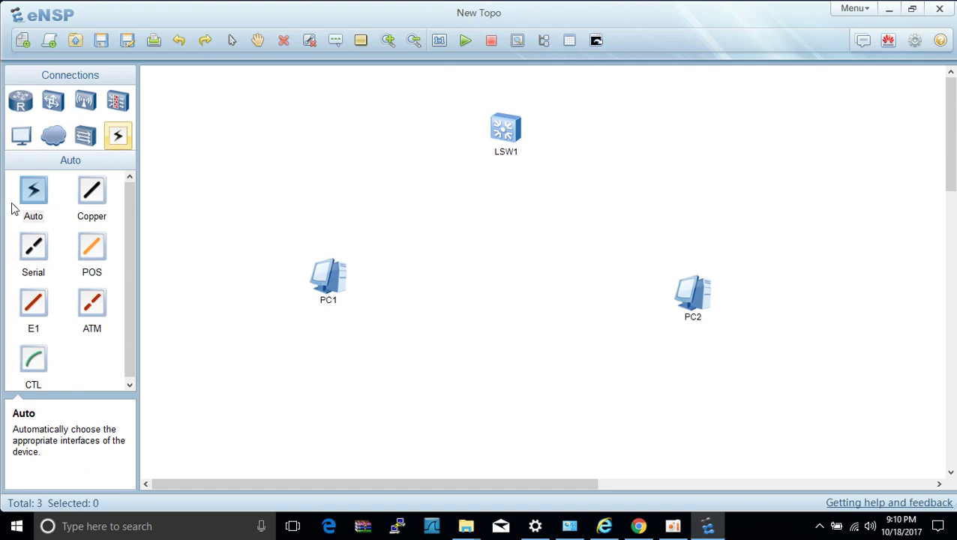
click(38, 196)
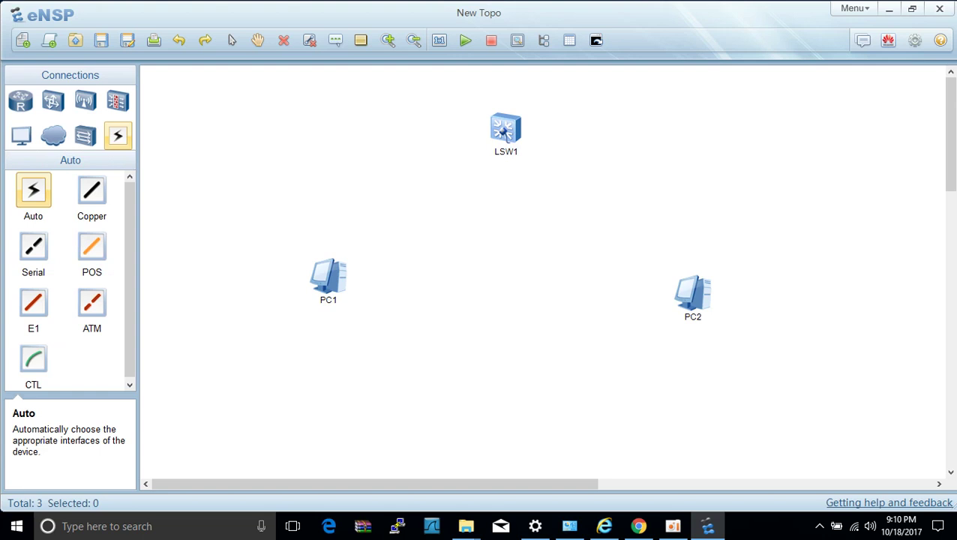
click(504, 133)
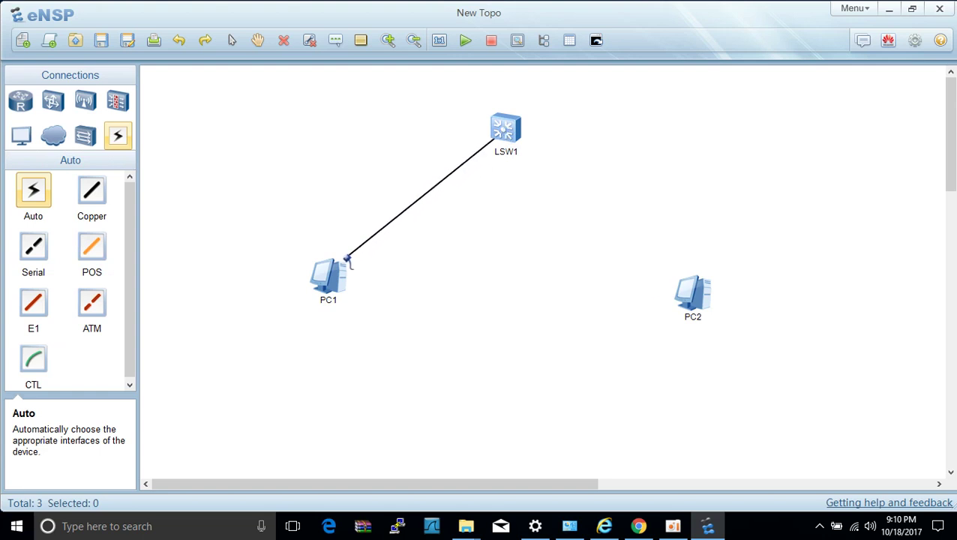
click(335, 276)
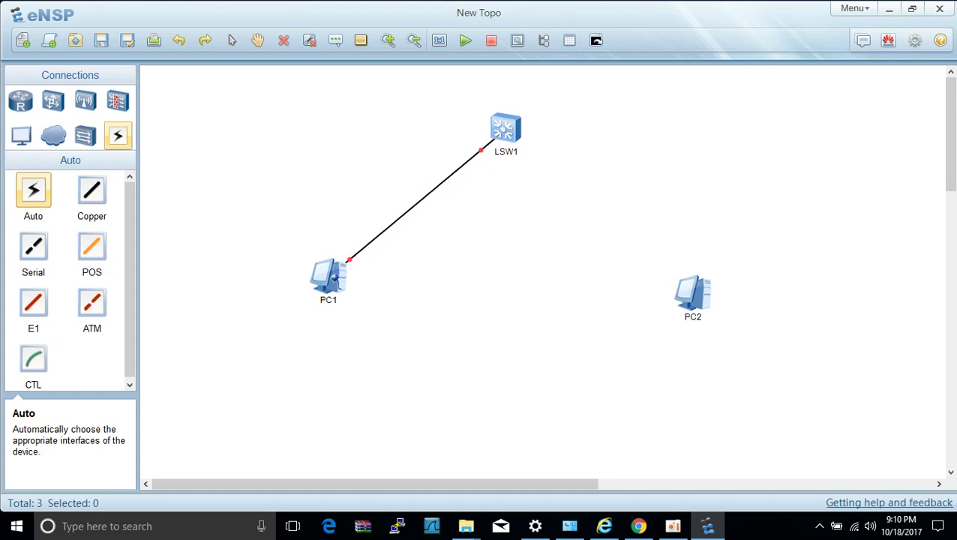
click(510, 135)
click(686, 288)
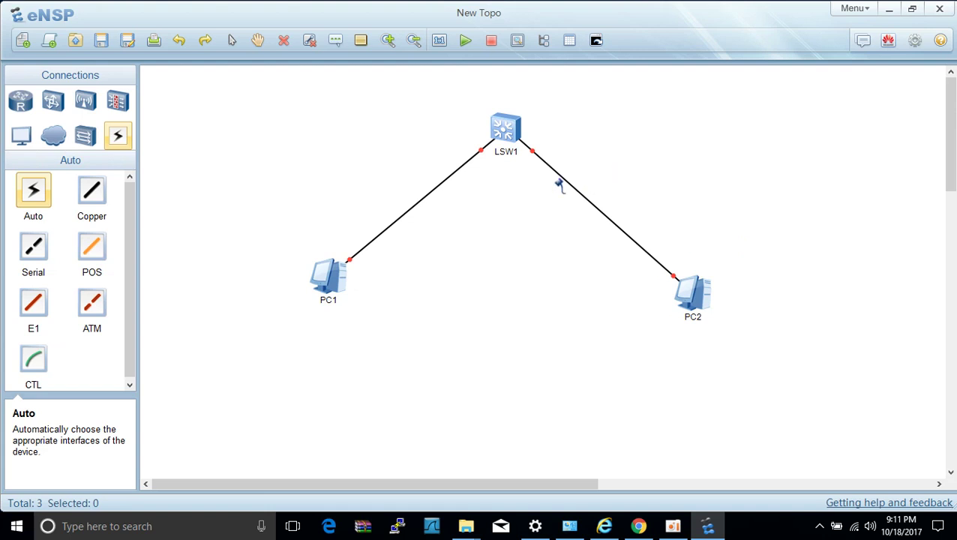
Stop cabling and start PC1, switch LSW1 and PC2 from their context menus
right_click(253, 247)
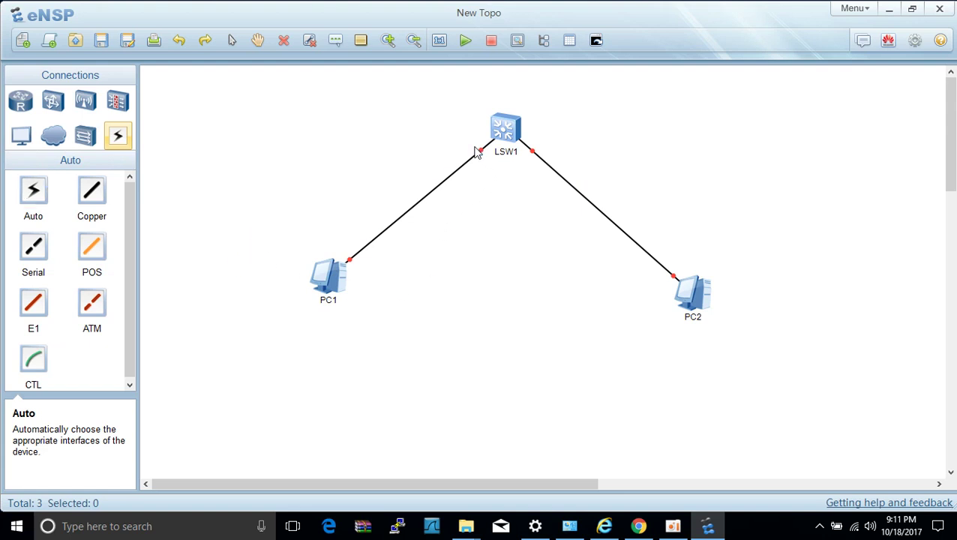
mouse_move(481, 155)
right_click(332, 282)
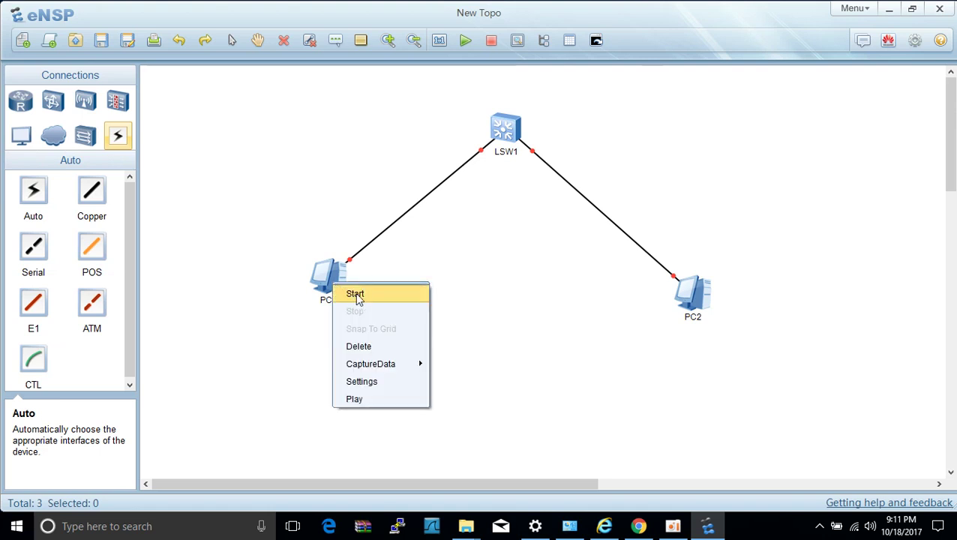
click(355, 295)
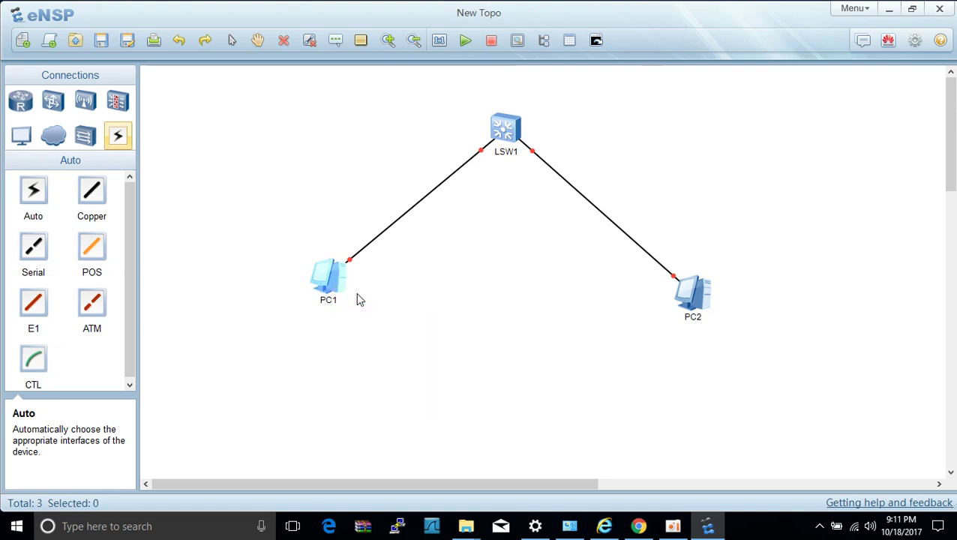
right_click(503, 128)
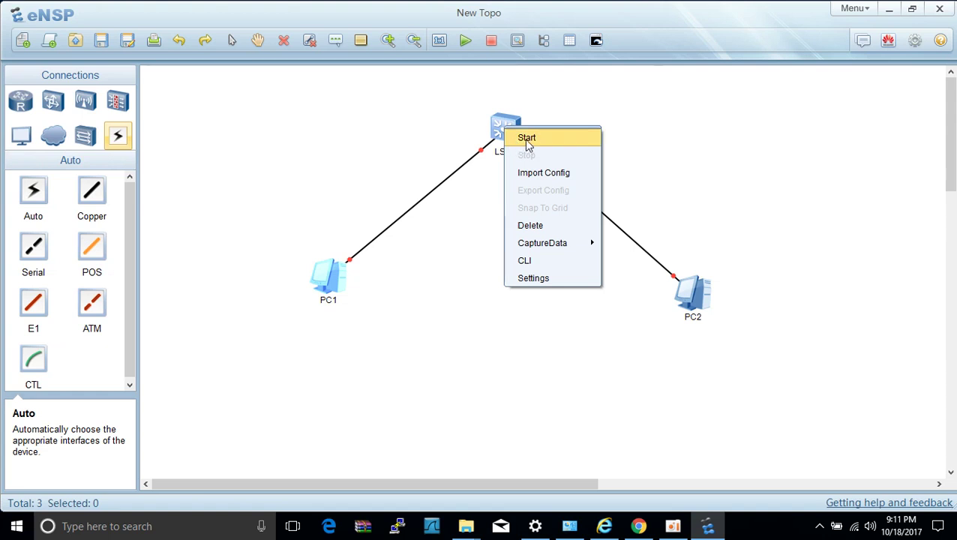
click(525, 139)
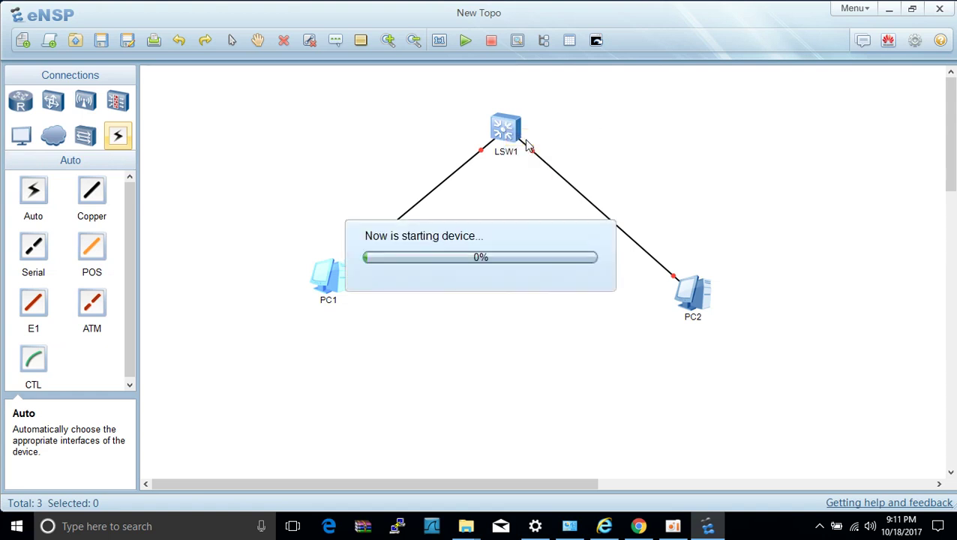
right_click(694, 300)
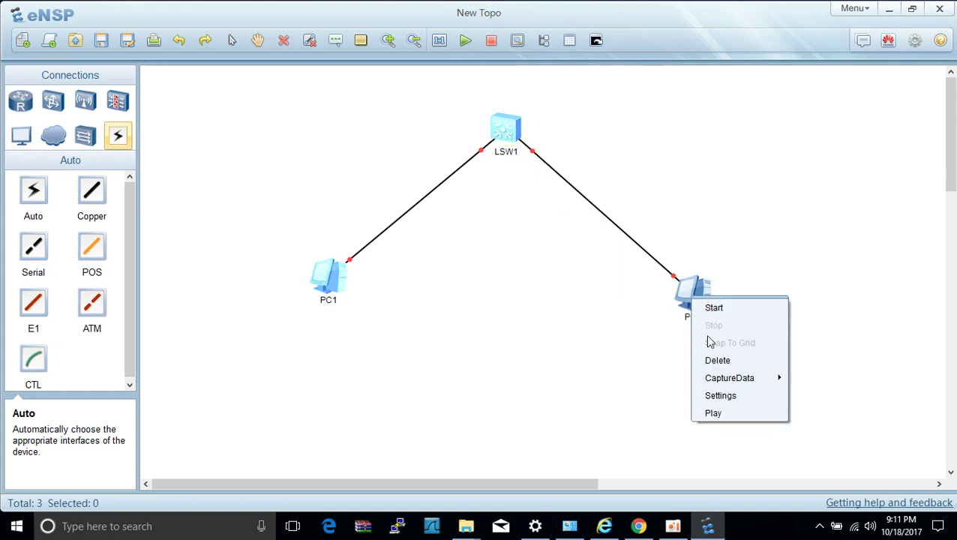
click(775, 305)
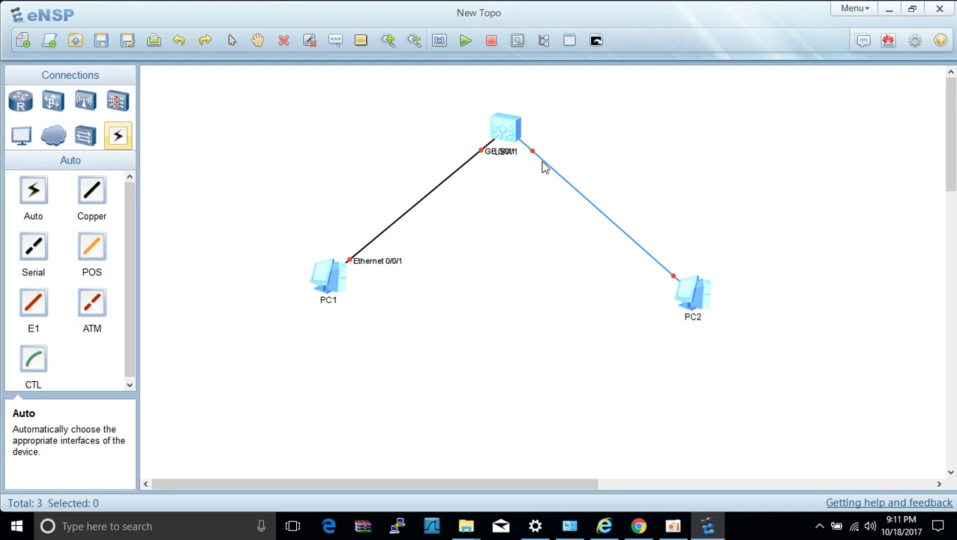
mouse_move(534, 153)
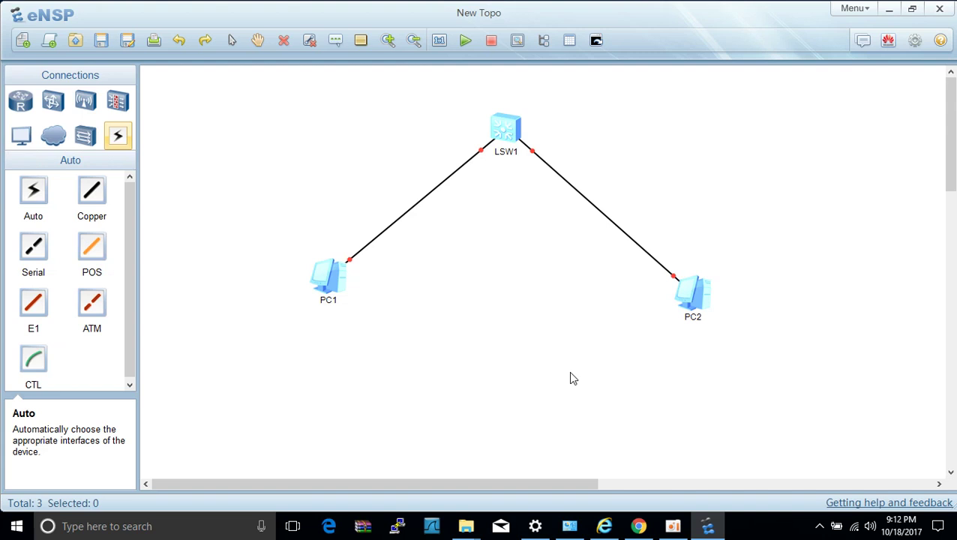
Add the text label 'switch' to the right of LSW1
click(335, 41)
click(547, 122)
text(switch)
click(625, 174)
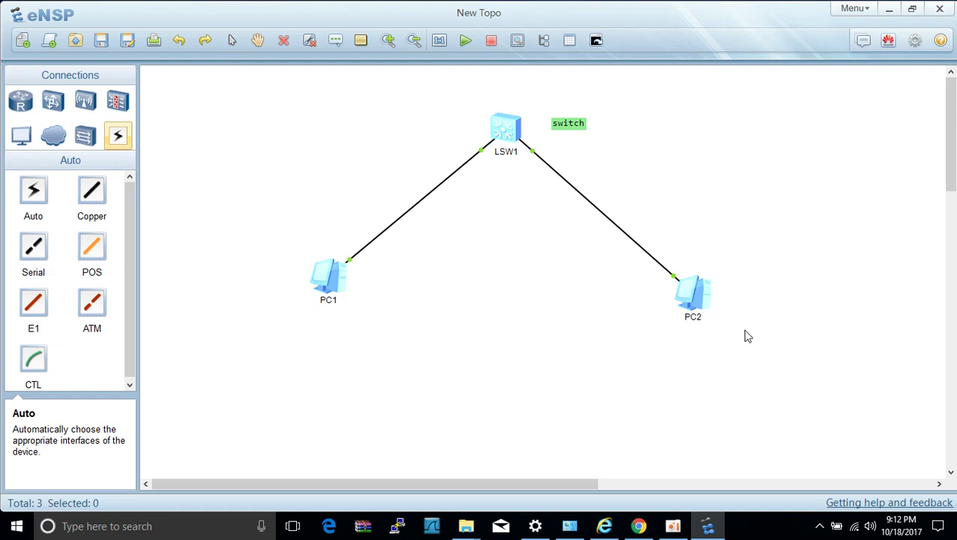
Add the label '192.168.1.5' below PC1
click(335, 40)
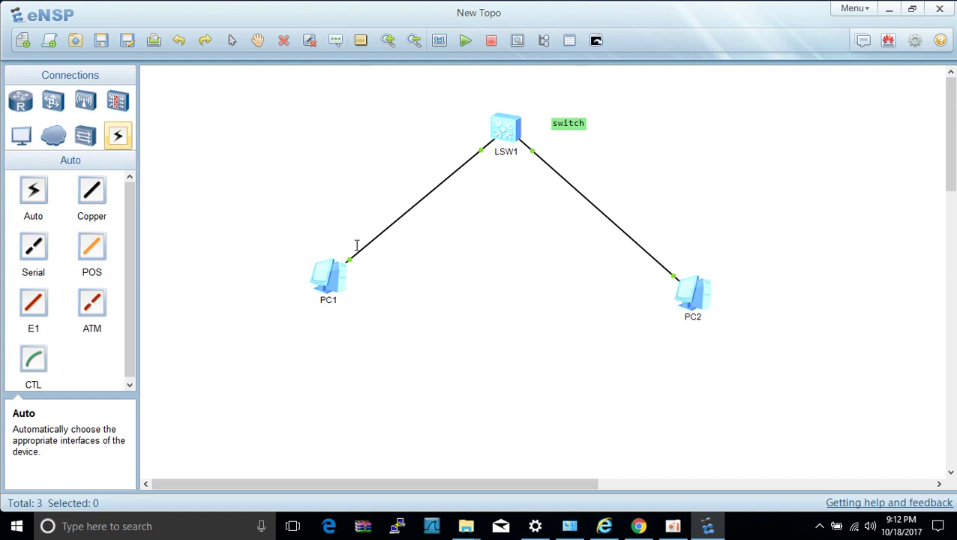
click(303, 323)
text(192.168.1.)
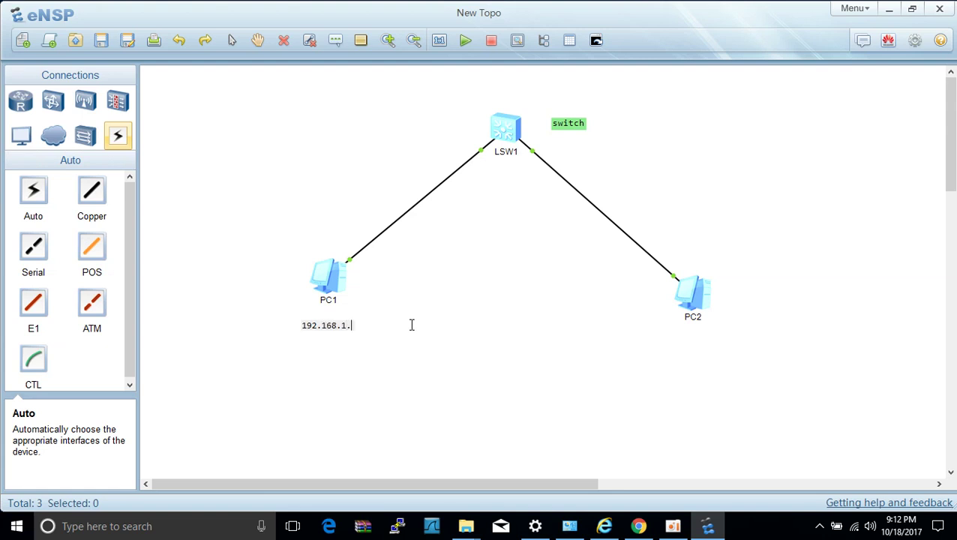
text(5)
click(542, 374)
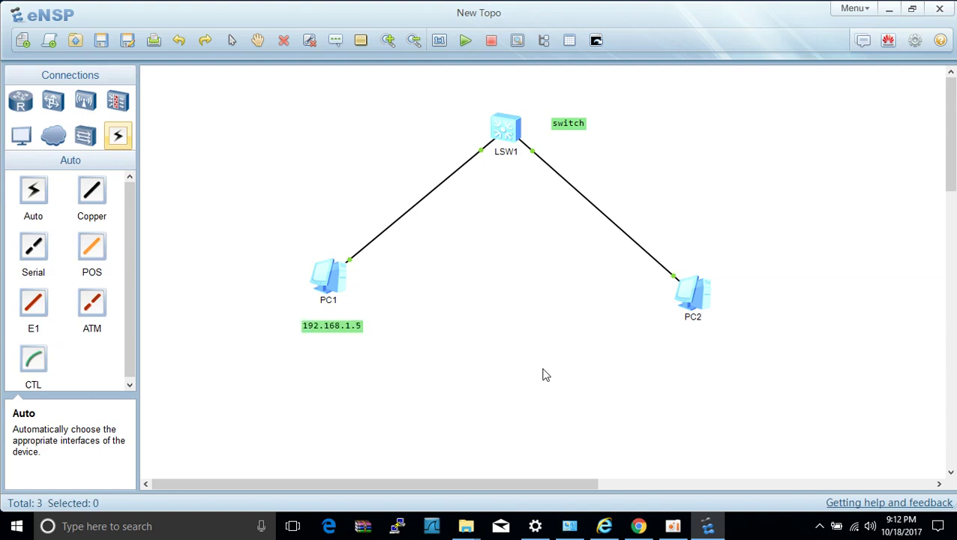
Add the label '192.168.1.10' below PC2
click(335, 39)
click(664, 346)
text(192.168.1.10)
click(607, 409)
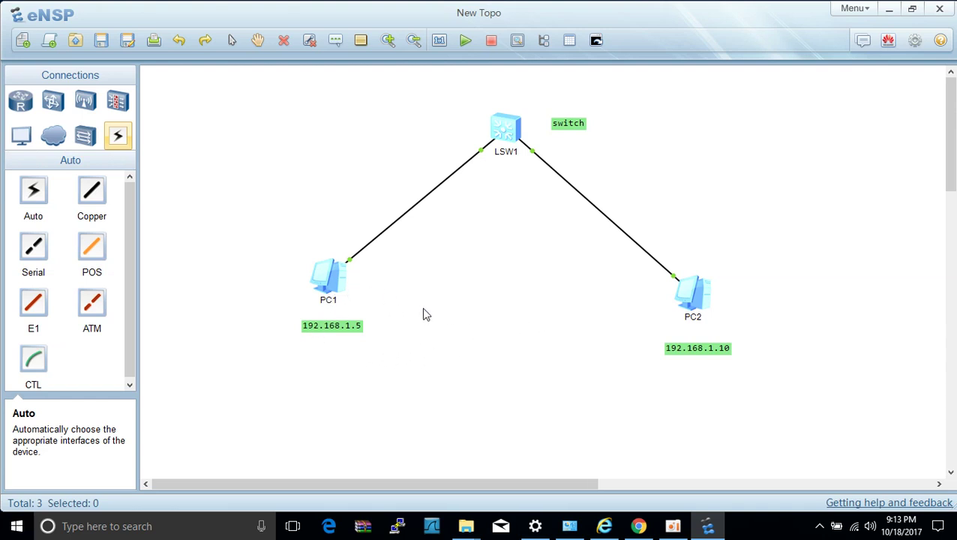
Enter IP 192.168.1.5 and mask 255.255.255.0 in PC1's Basic Config and apply
double_click(328, 283)
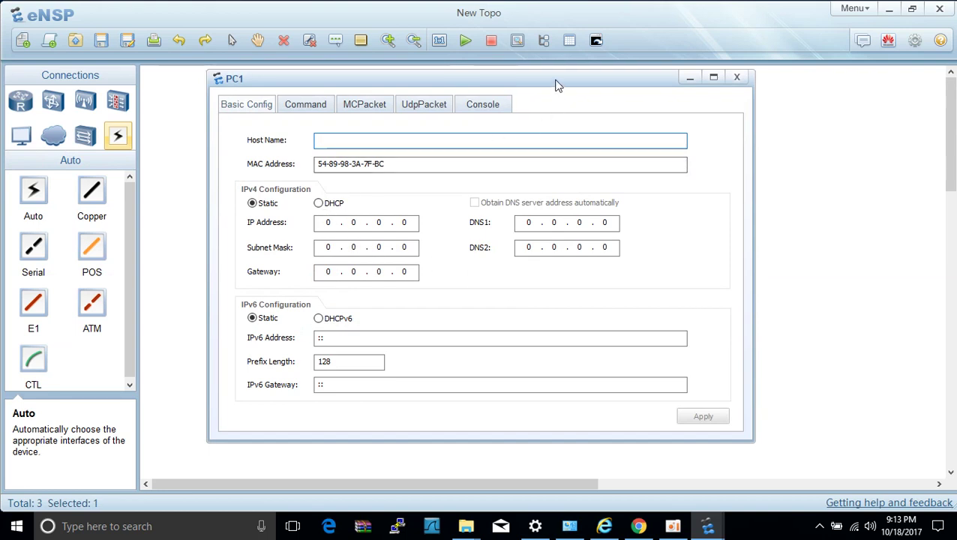
drag(555, 85, 793, 114)
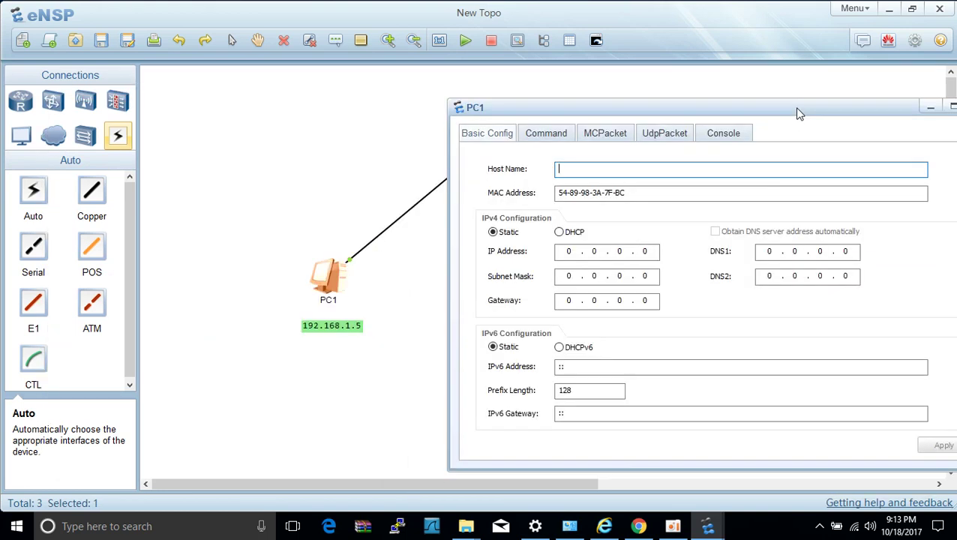
click(575, 252)
text(19)
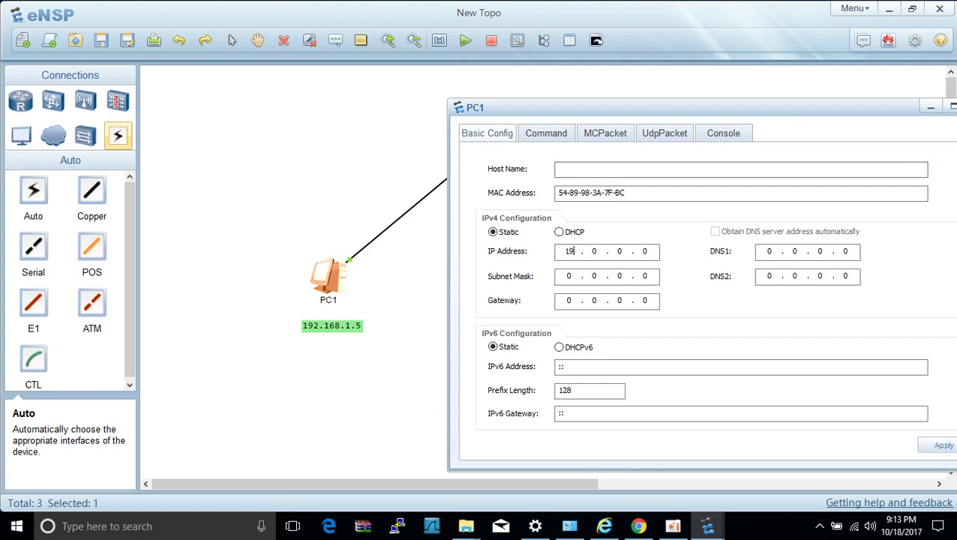
text(2 . 168)
text(5)
click(569, 275)
text(255 . 255 . 255 .)
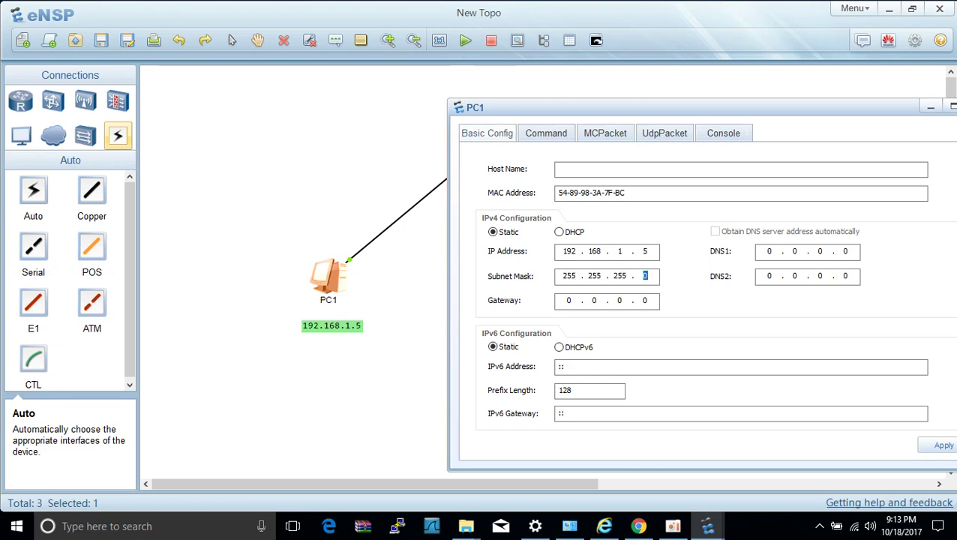
drag(784, 116, 721, 106)
click(889, 437)
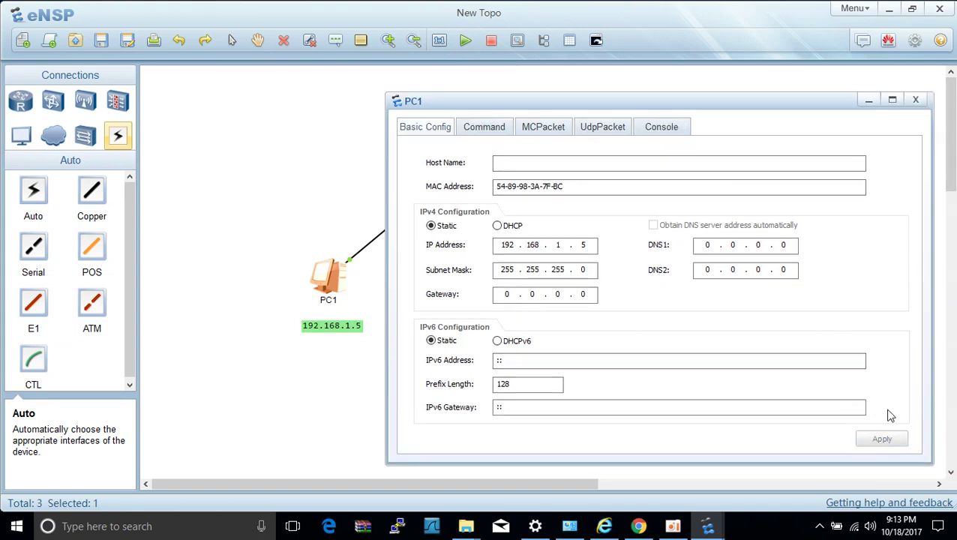
Close PC1's settings, then give PC2 IP 192.168.1.10, mask 255.255.255.0, apply and close
click(915, 100)
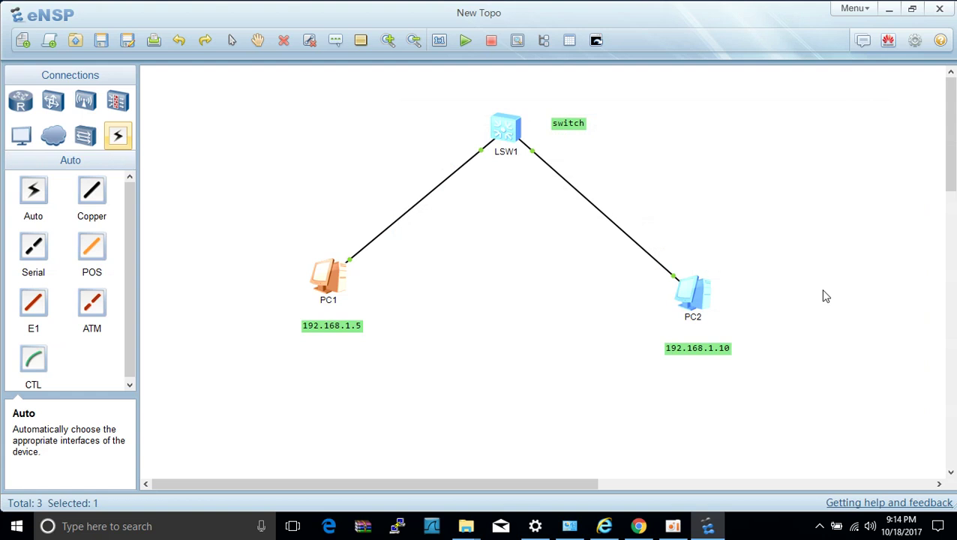
double_click(695, 310)
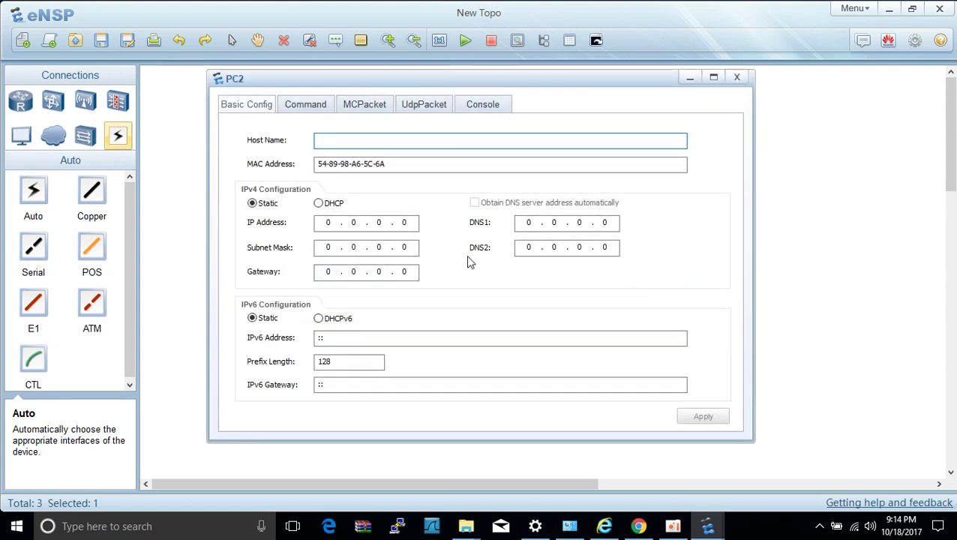
click(333, 222)
key(BackSpace)
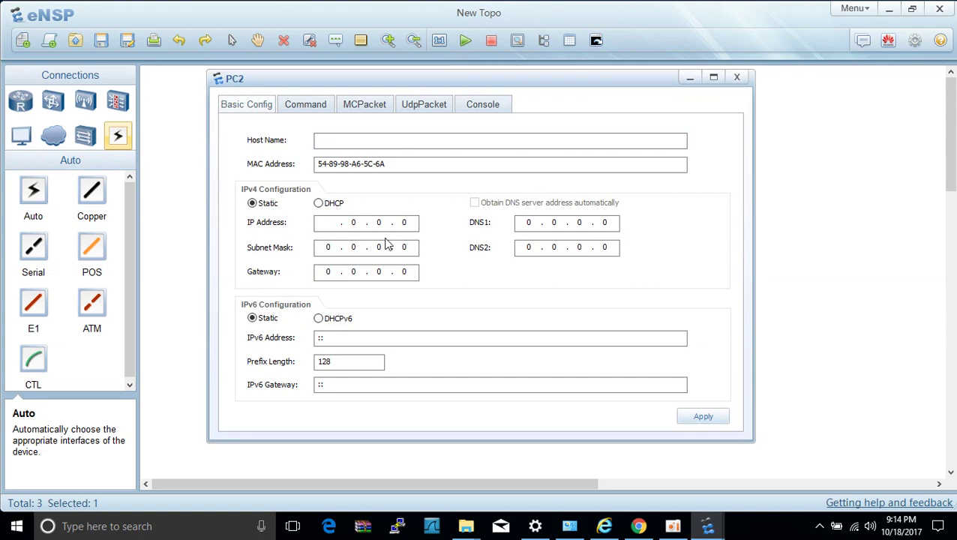
text(192.168 . 1)
click(411, 222)
key(BackSpace)
text(10)
click(333, 247)
text(255 . 255 . )
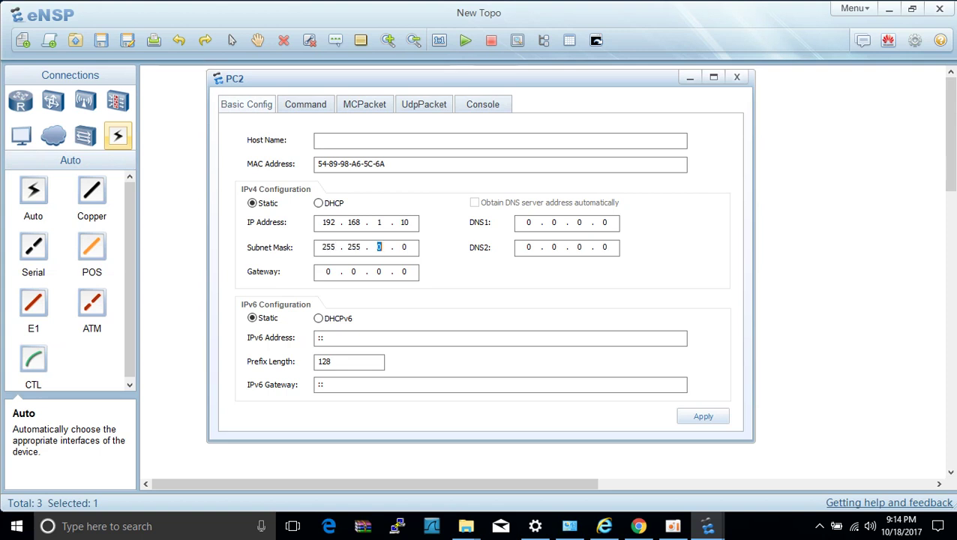
text(255 .)
click(704, 424)
click(737, 79)
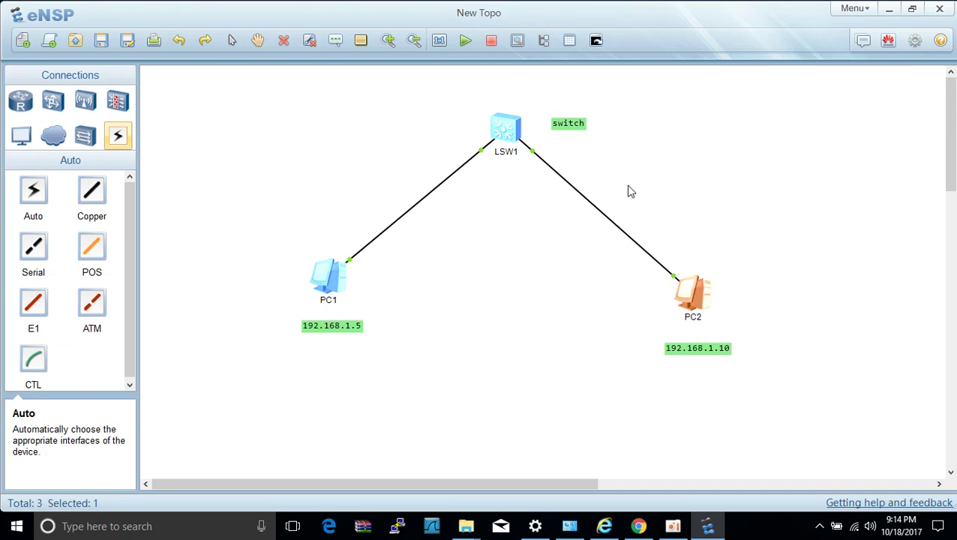
click(940, 42)
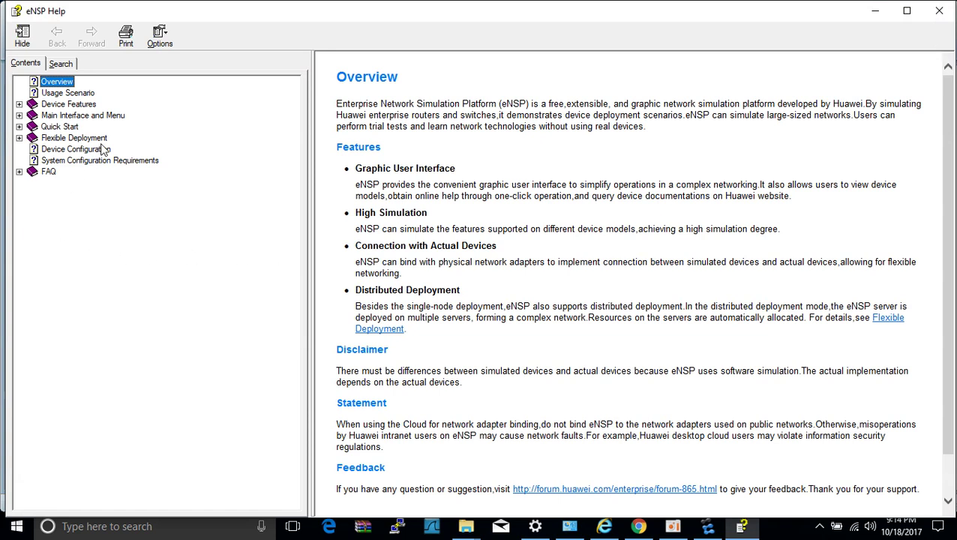
click(59, 127)
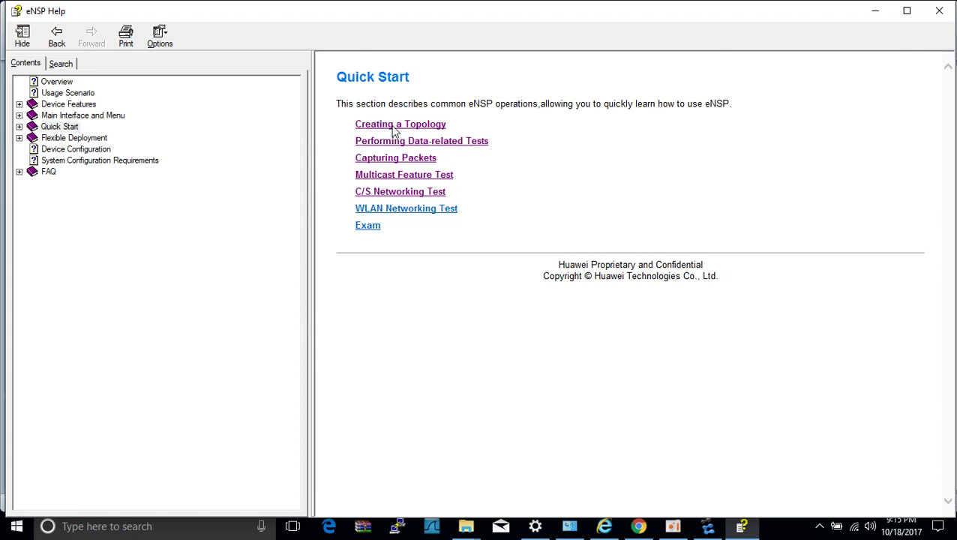
click(395, 129)
scroll(600, 366, down, 4)
scroll(616, 404, down, 1)
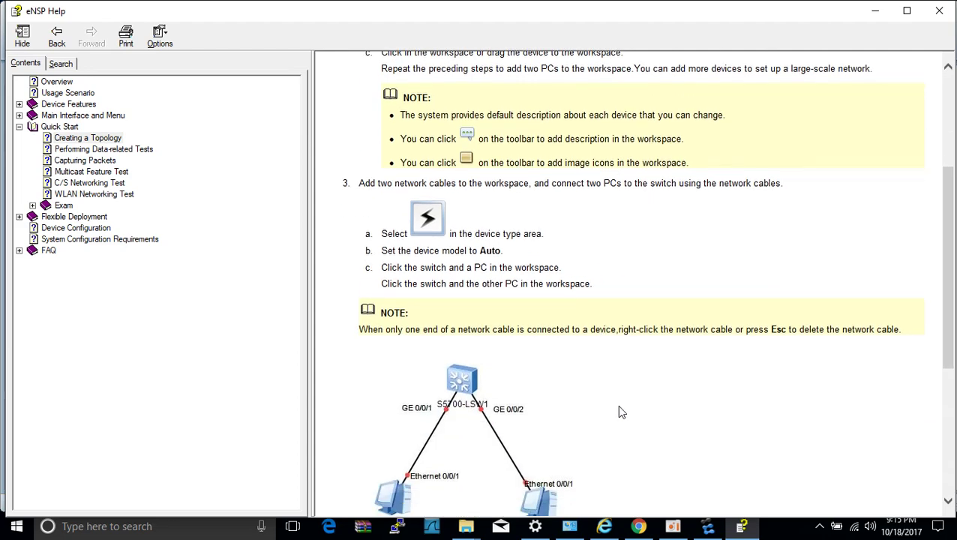
scroll(625, 413, down, 4)
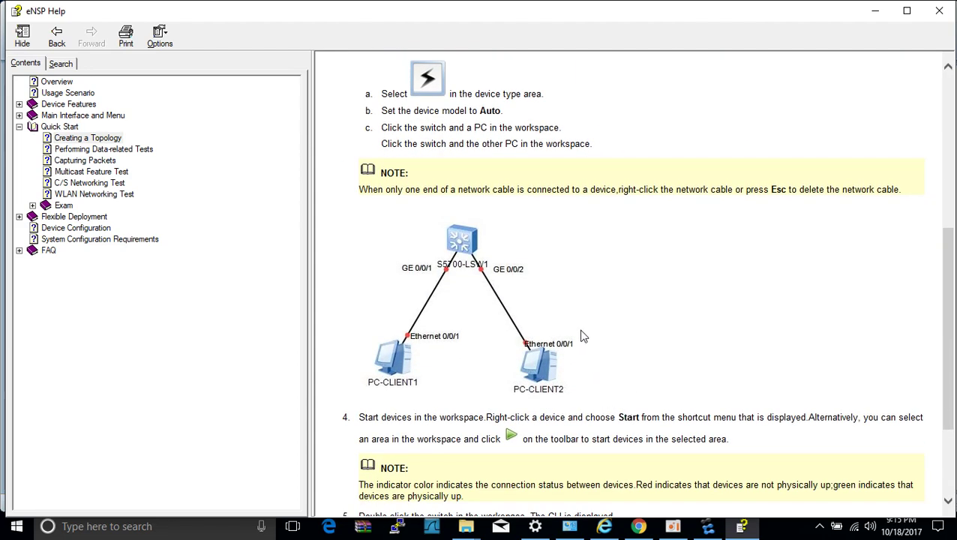
scroll(584, 345, down, 3)
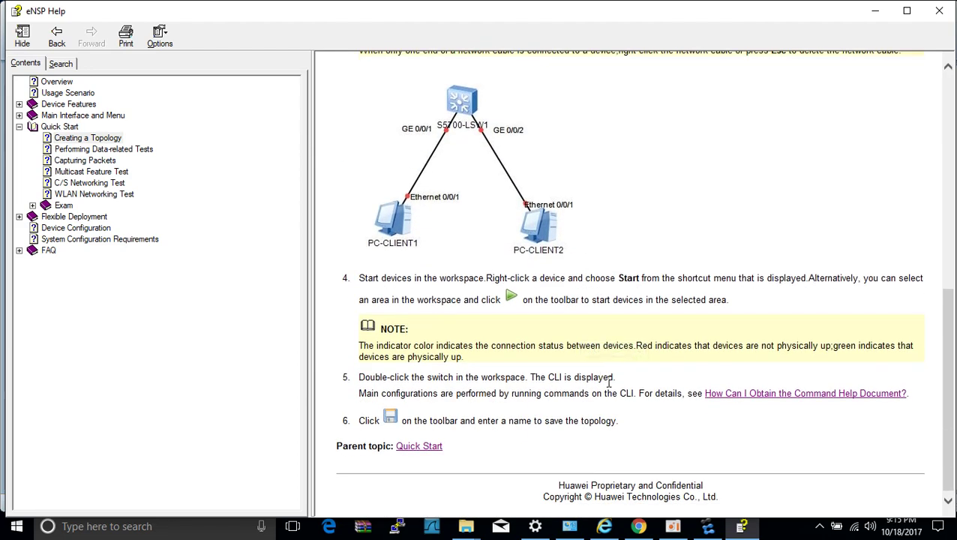
scroll(608, 384, up, 3)
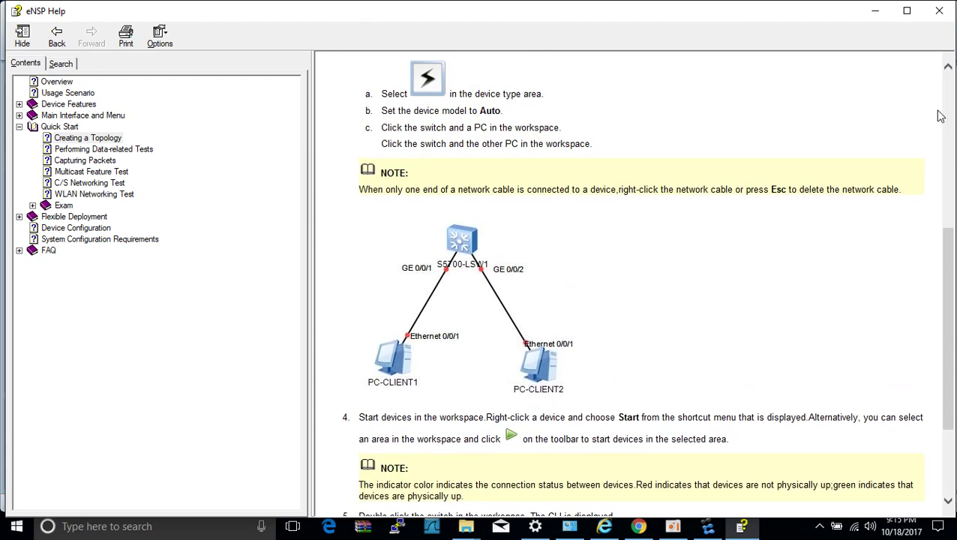
Close the Help window and clear the selection on the topology canvas
click(873, 11)
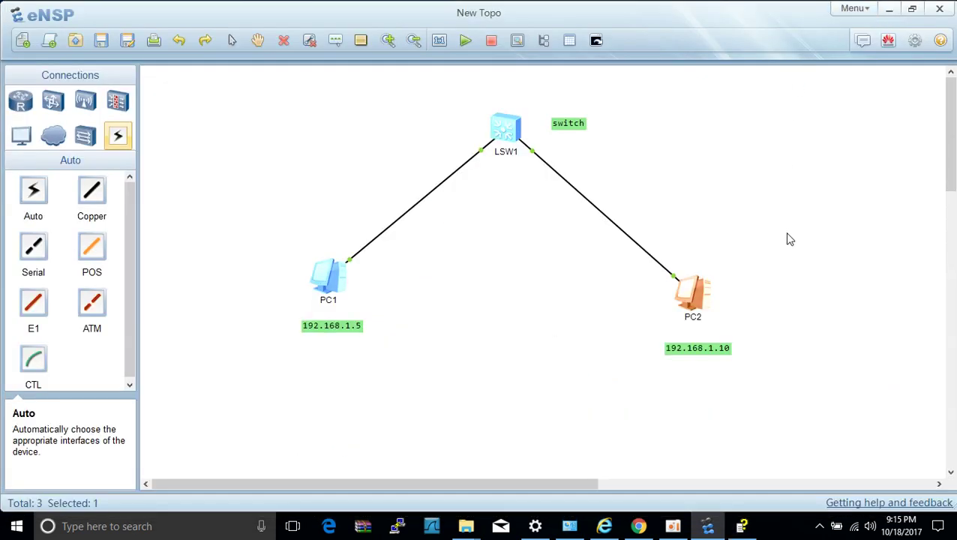
click(773, 347)
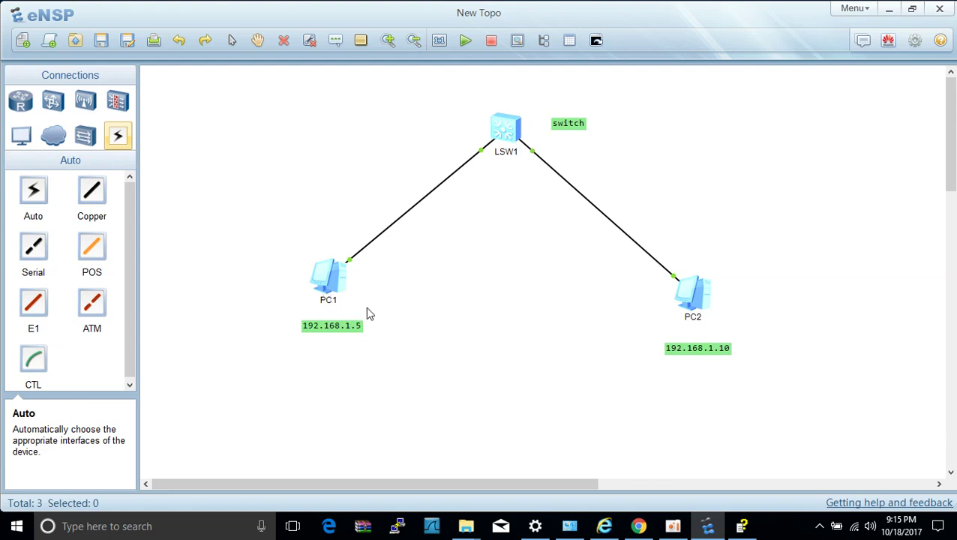
From PC1's Command tab, ping 192.168.1.10 and get 5 replies with 0% loss
double_click(327, 279)
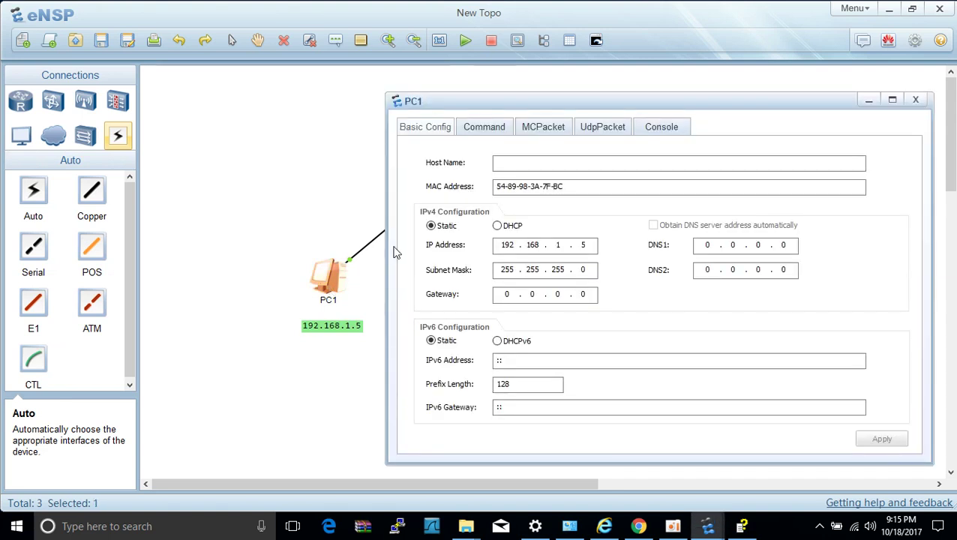
drag(649, 112, 373, 87)
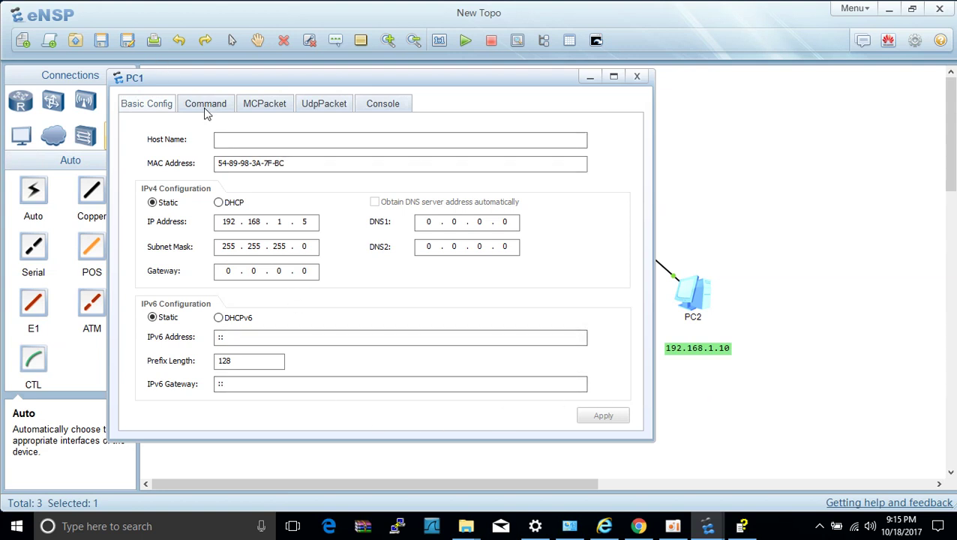
click(206, 106)
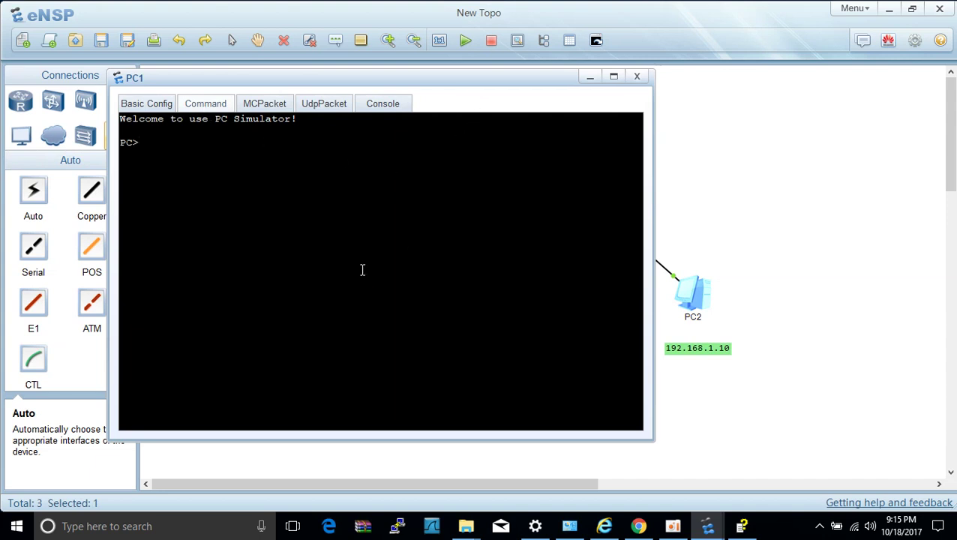
text(ping 192.168.1.10)
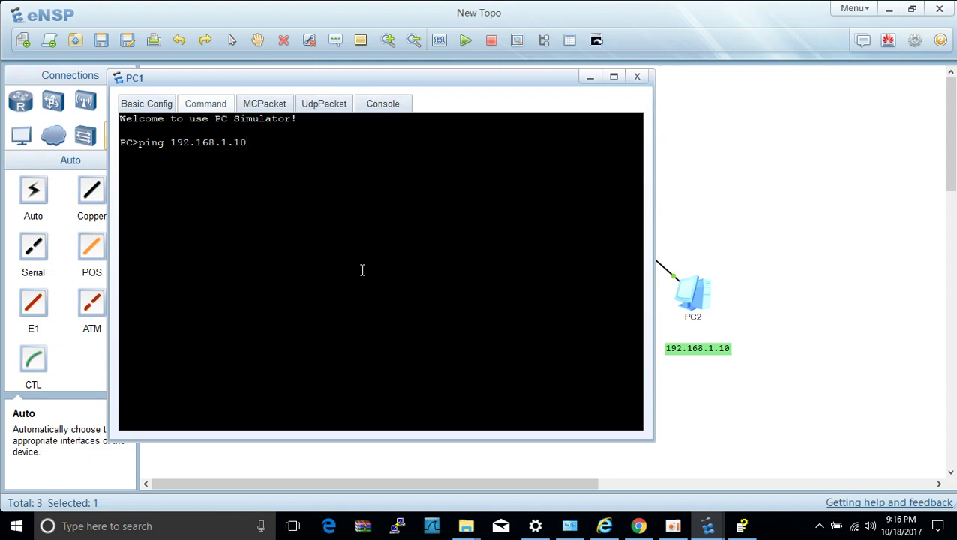
key(Return)
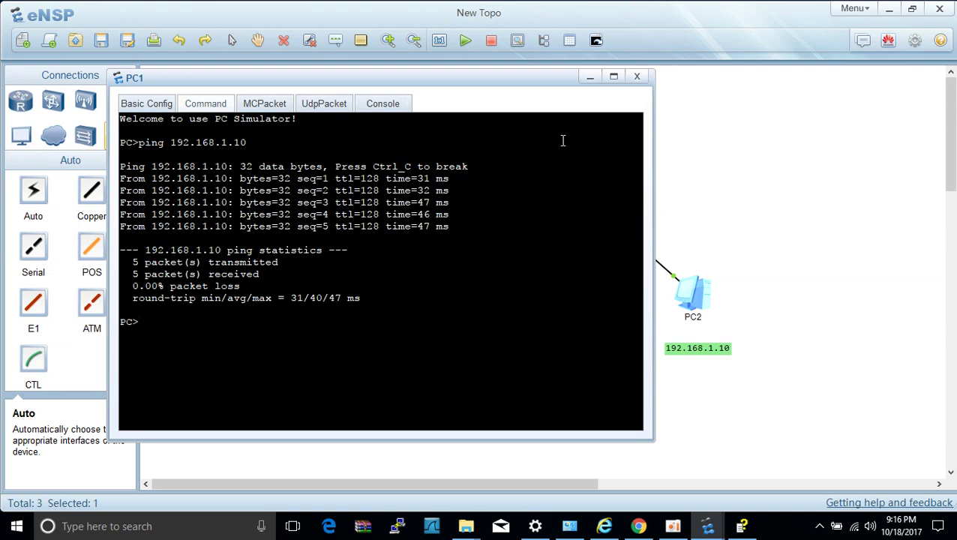
Close PC1's window and bring up PC2's configuration window, moved to the right
click(636, 76)
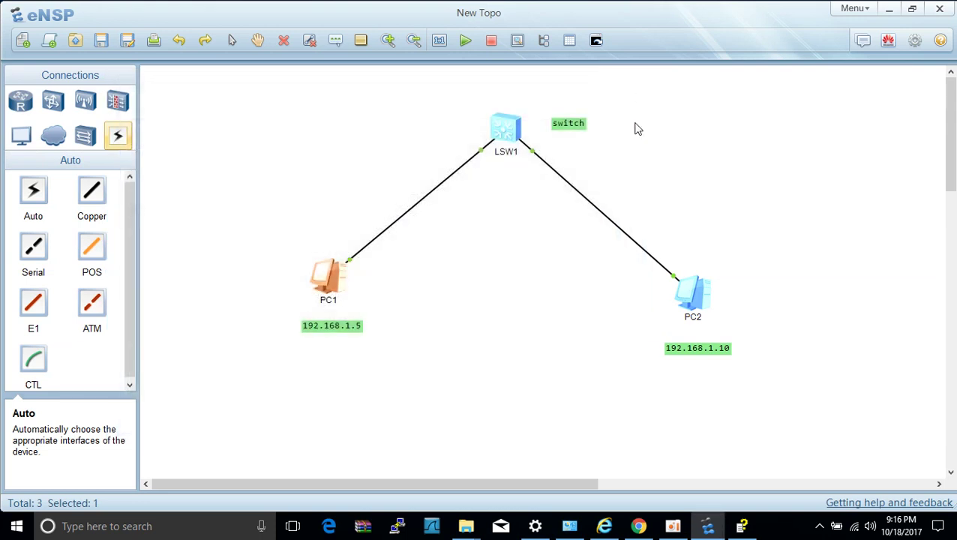
double_click(692, 299)
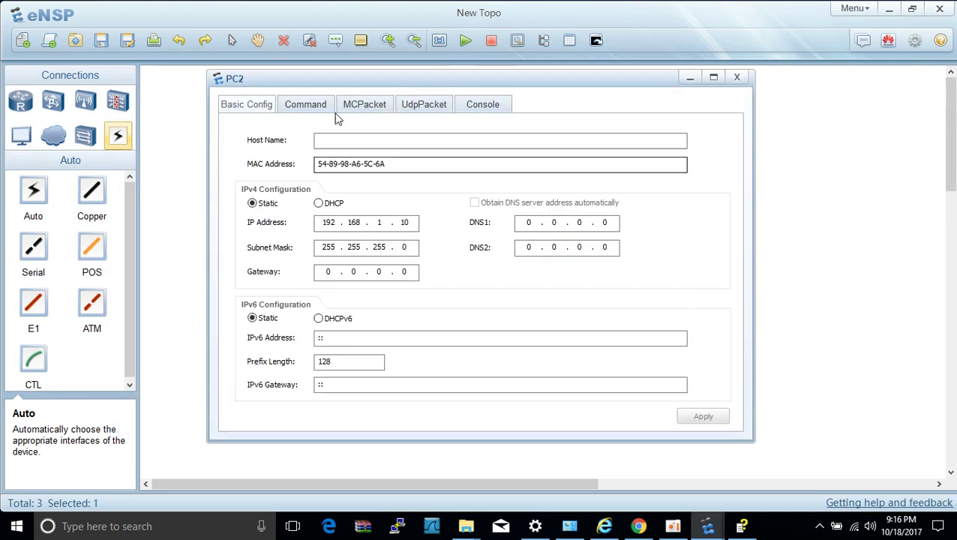
drag(489, 79, 644, 72)
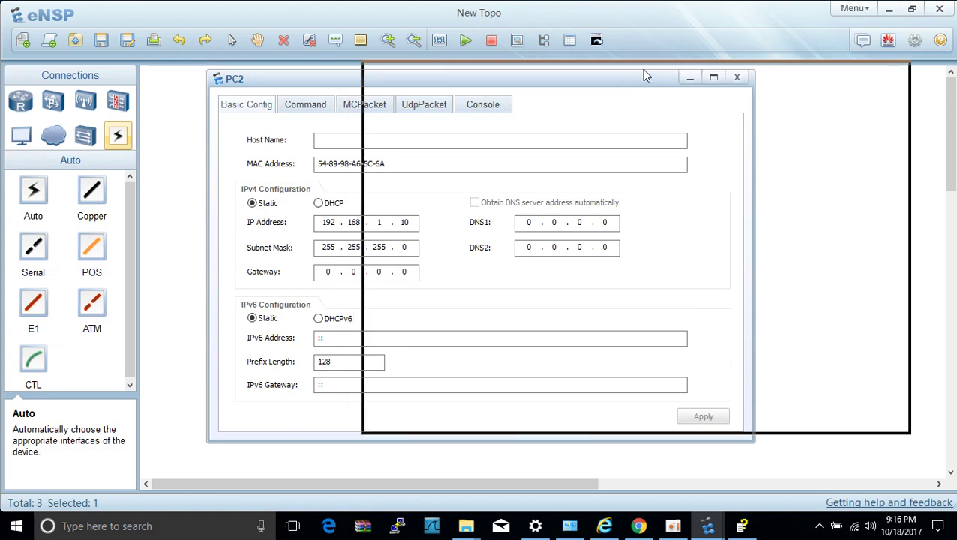
drag(578, 76, 624, 95)
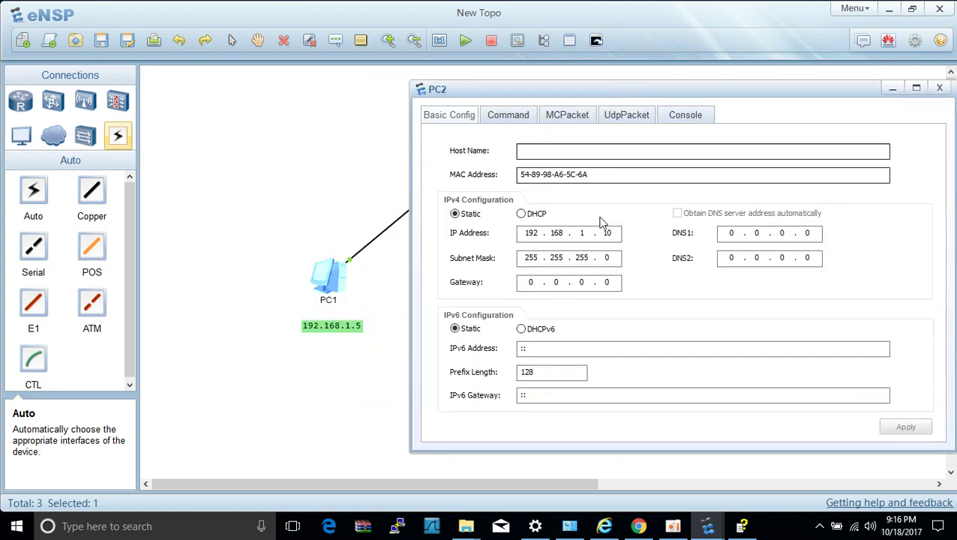
Run ping 192.168.1.5 from PC2's command prompt, get 5 of 5 replies, then close the window
click(508, 116)
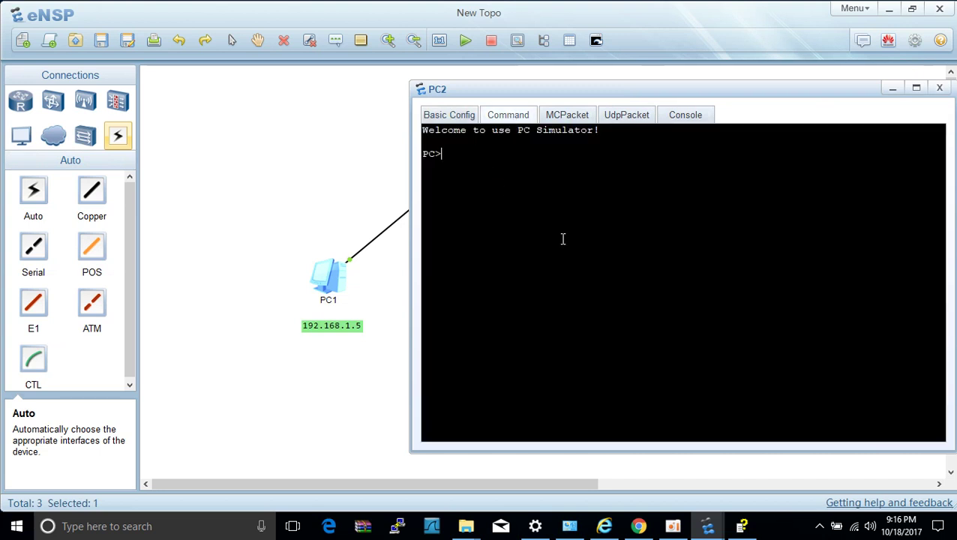
text(ping 192.168.1.5)
key(Return)
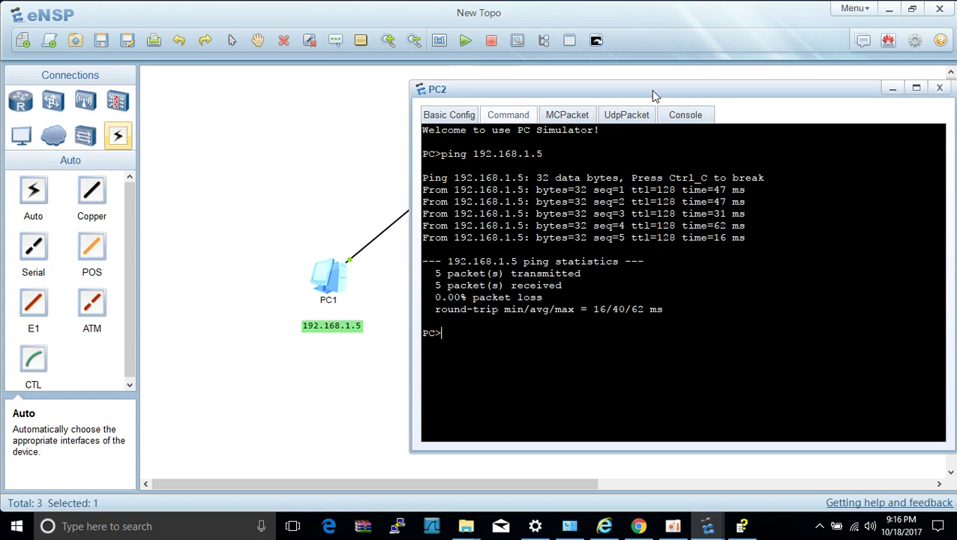
drag(653, 96, 587, 120)
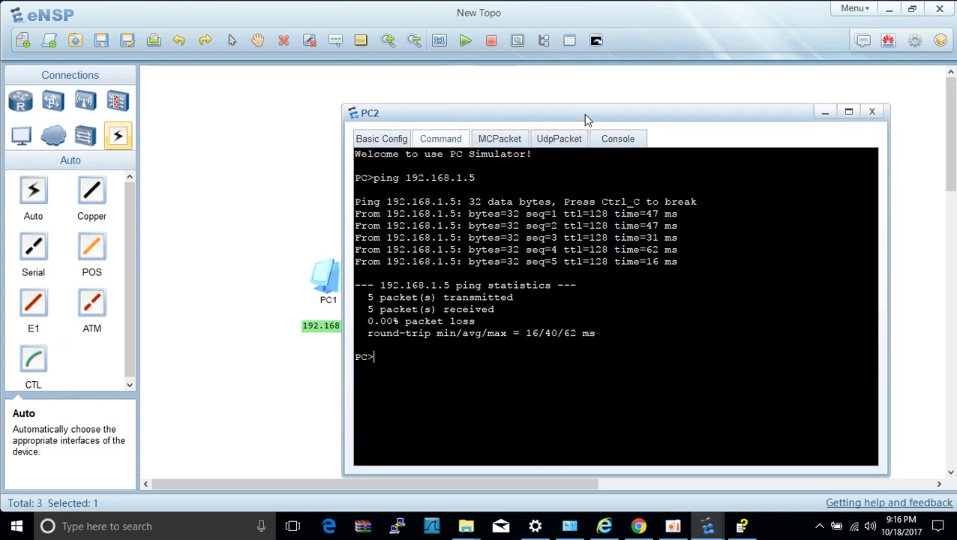
click(872, 111)
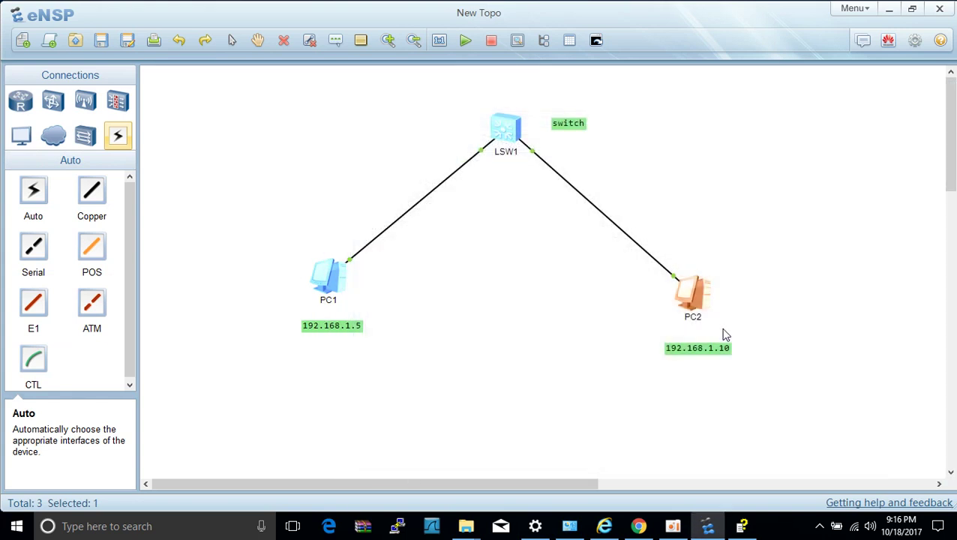